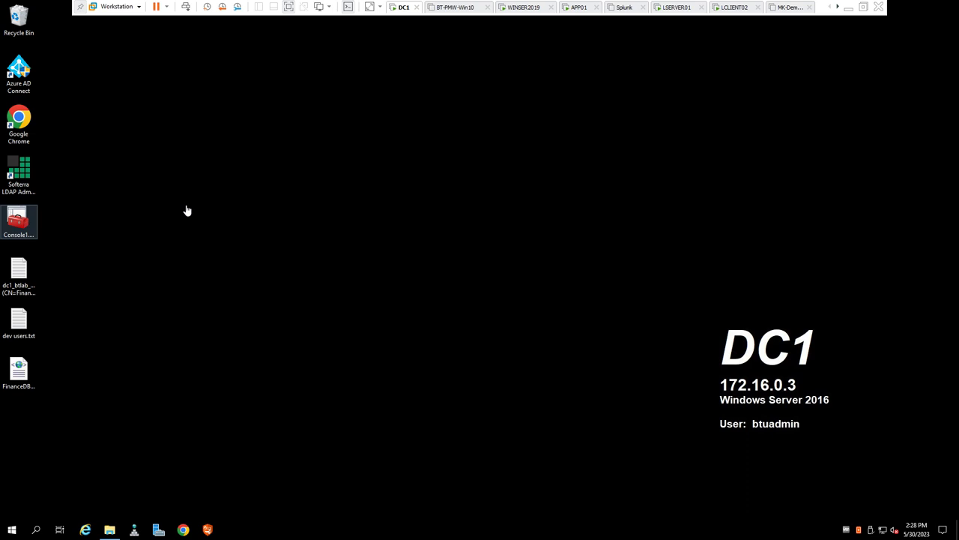
Step: Show the Program Files (x86) folder on DC1 and locate the Winamp folder
left_click(76, 186)
left_click(33, 179)
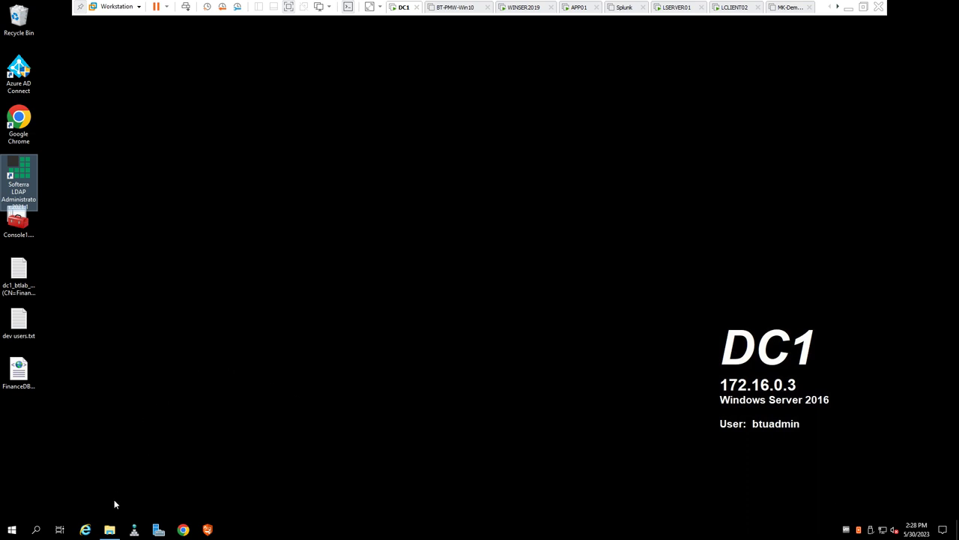
mouse_move(107, 534)
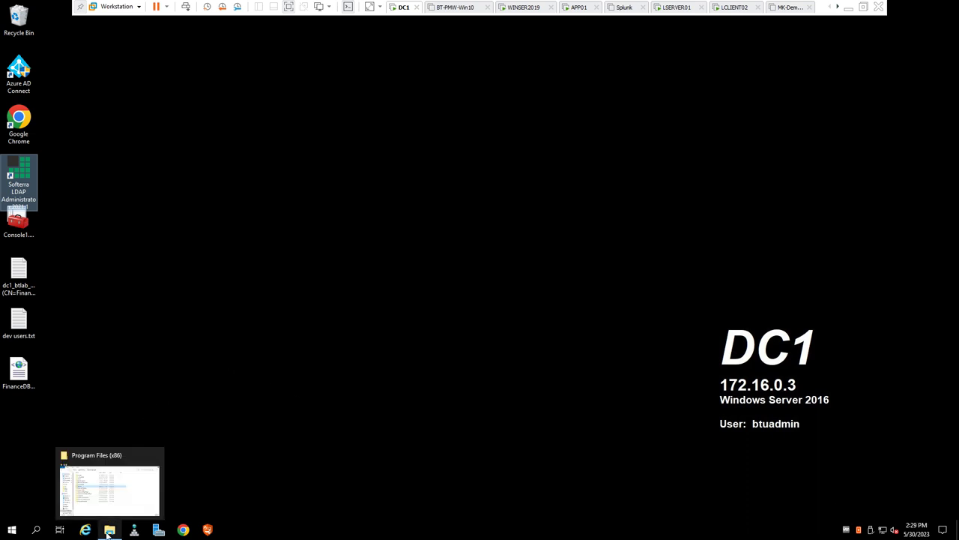
left_click(107, 532)
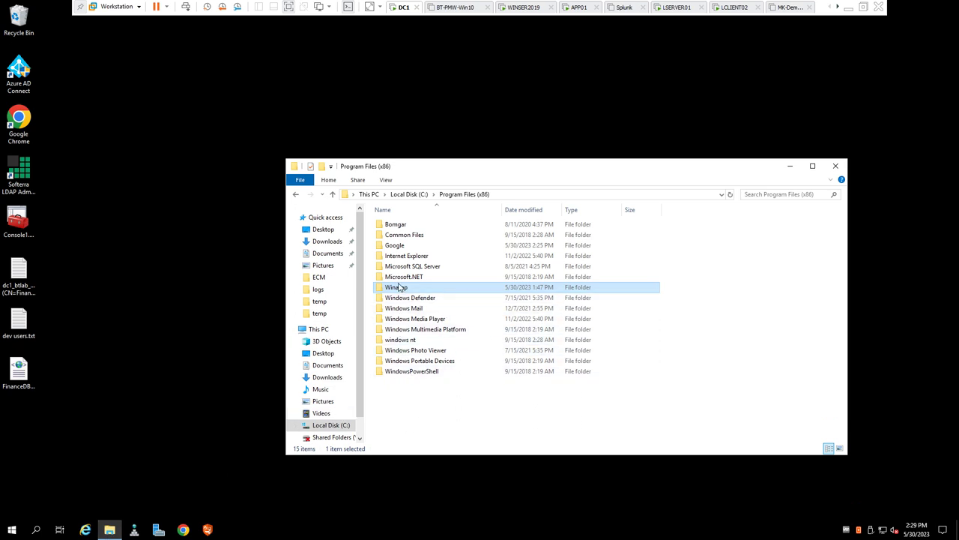
mouse_move(401, 289)
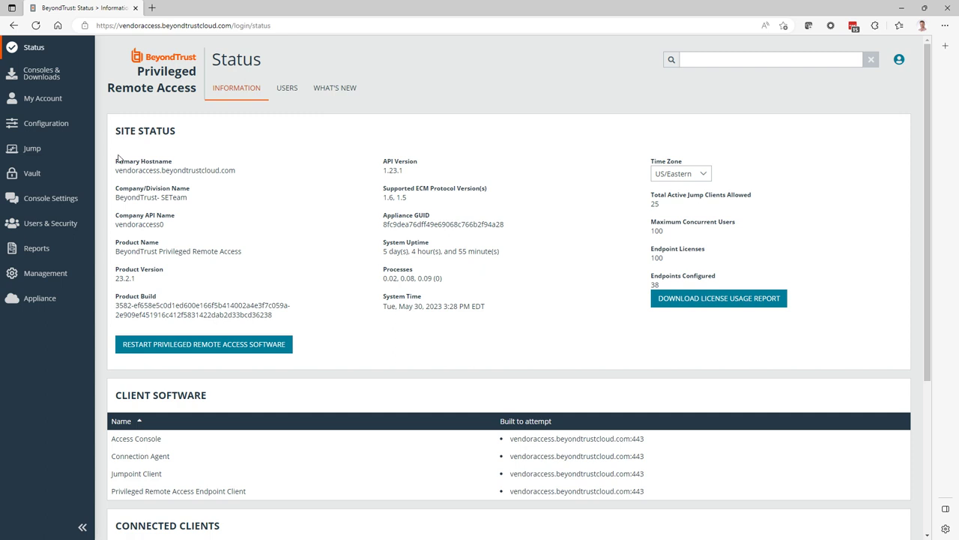
Step: Run a Session Forensics access report for the phrase "winamp" without any additional filters
left_click(30, 253)
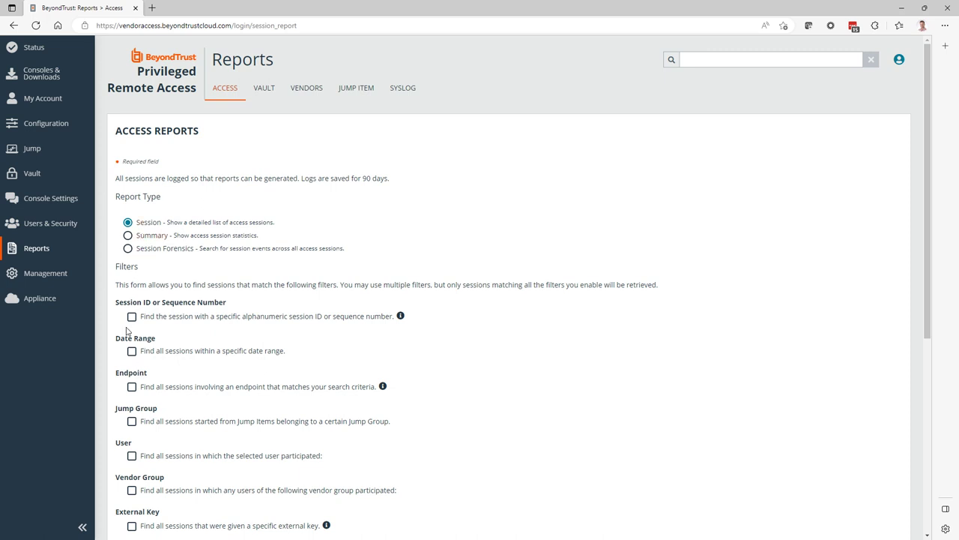
left_click(127, 249)
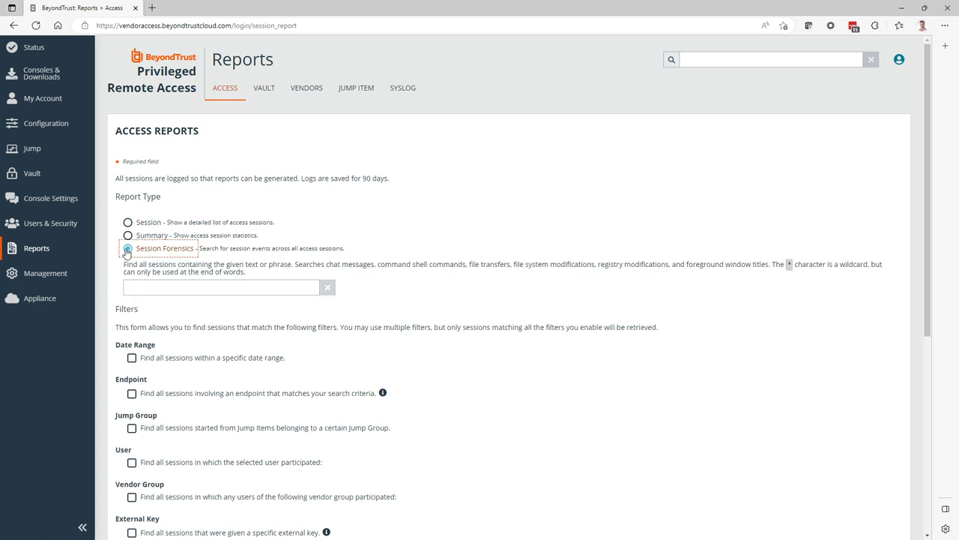
left_click(180, 285)
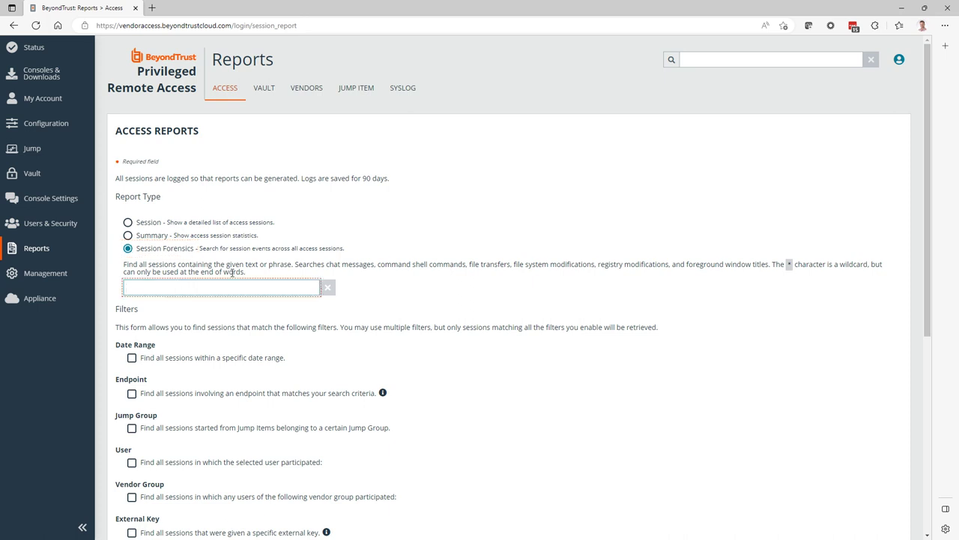
type("winamp")
scroll(152, 403, "down", 2)
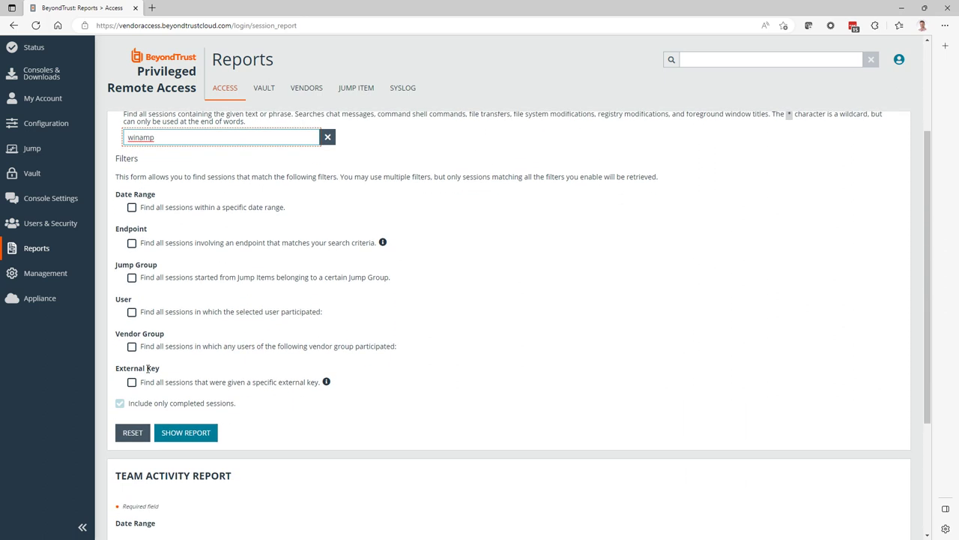
left_click(180, 436)
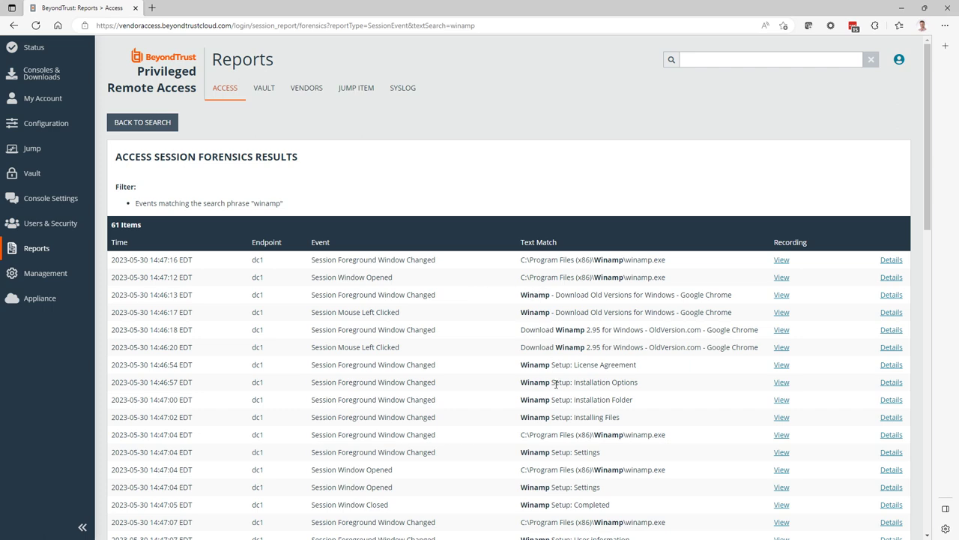
Step: Examine the winamp forensics events and view the session recording from the Winamp Setup: License Agreement event, pausing it before returning to the results
scroll(553, 378, "down", 2)
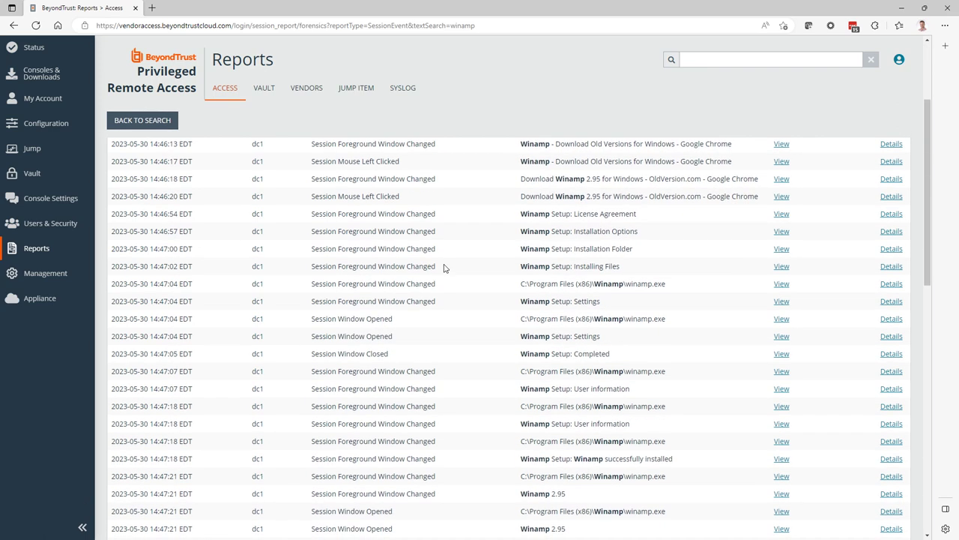
scroll(589, 337, "up", 1)
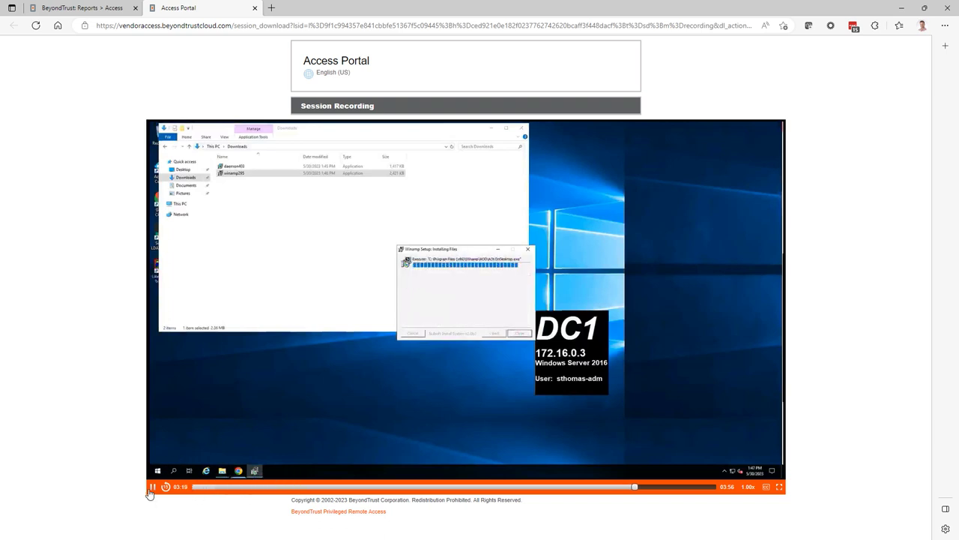
left_click(152, 486)
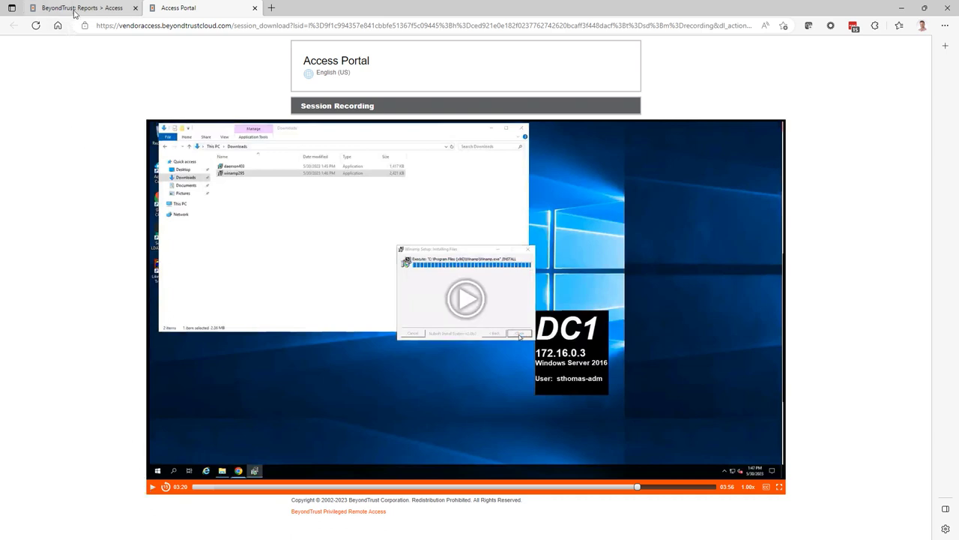
left_click(75, 9)
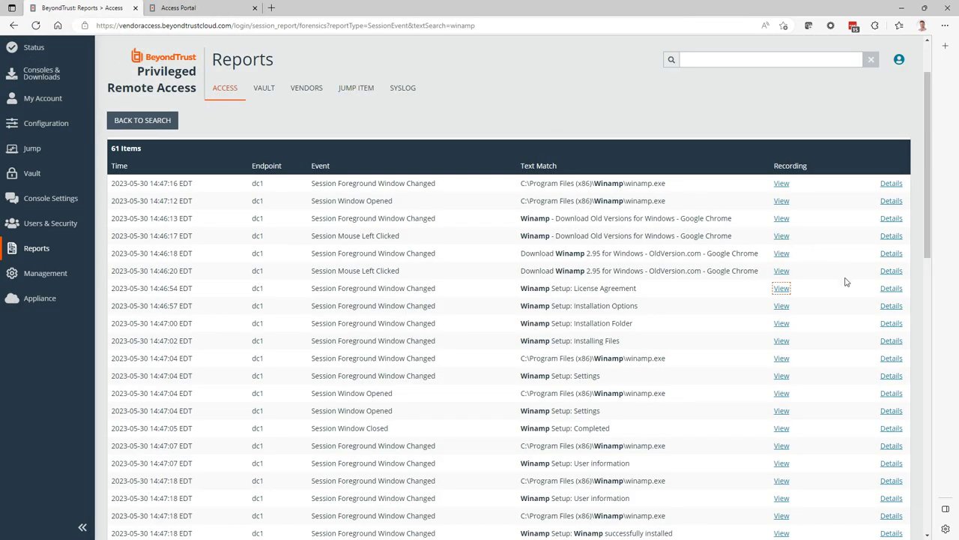
Step: Open the session details of the Winamp Setup: License Agreement event and search the page for "rdp"
left_click(891, 289)
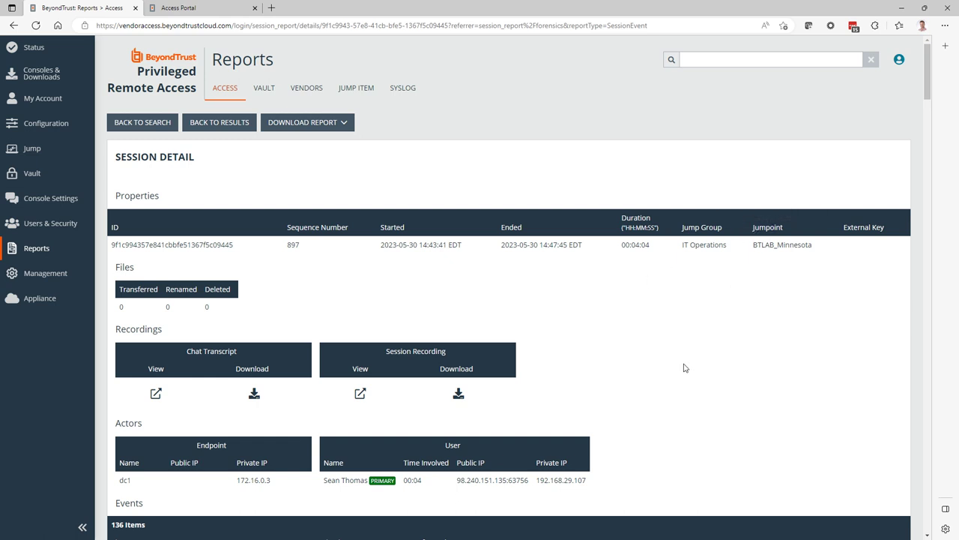
key("ctrl+f")
type("rdp")
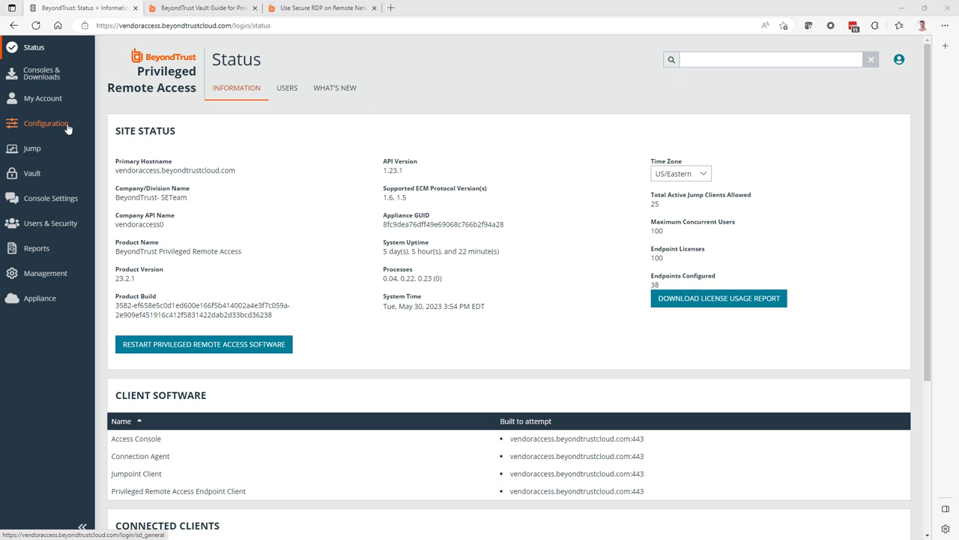
Step: Review the access session logging options and the Vault accounts, consulting the BeyondTrust Vault Guide page
left_click(67, 127)
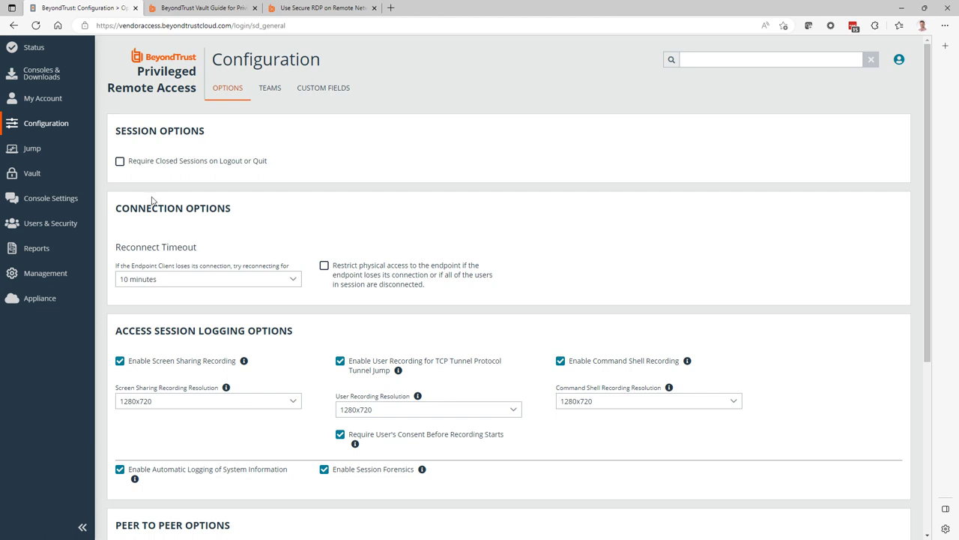
left_click(26, 175)
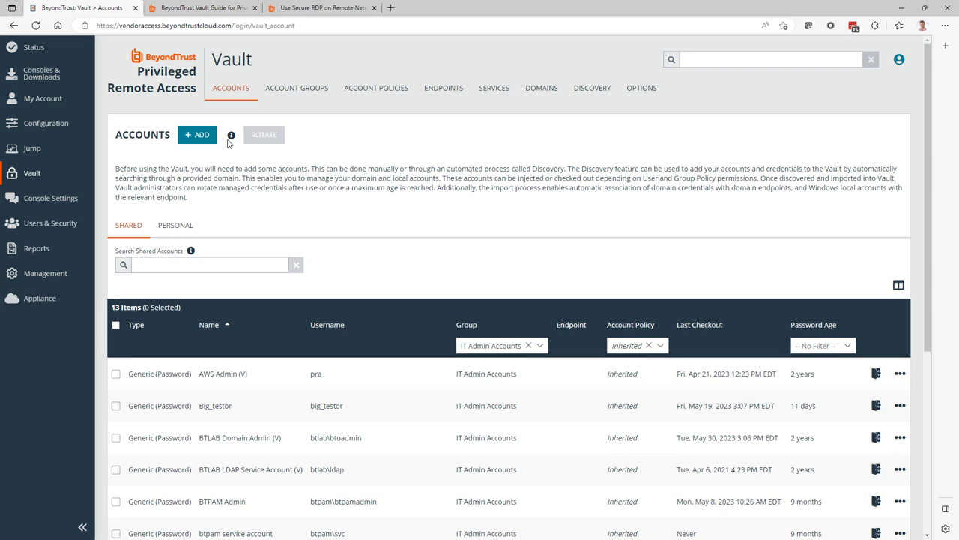
left_click(218, 15)
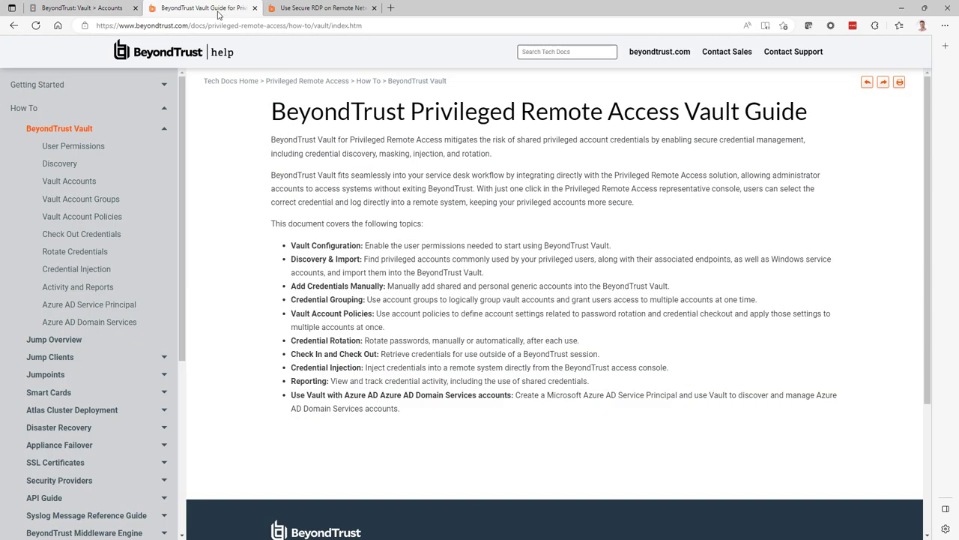
mouse_move(158, 53)
mouse_move(129, 48)
left_click(98, 9)
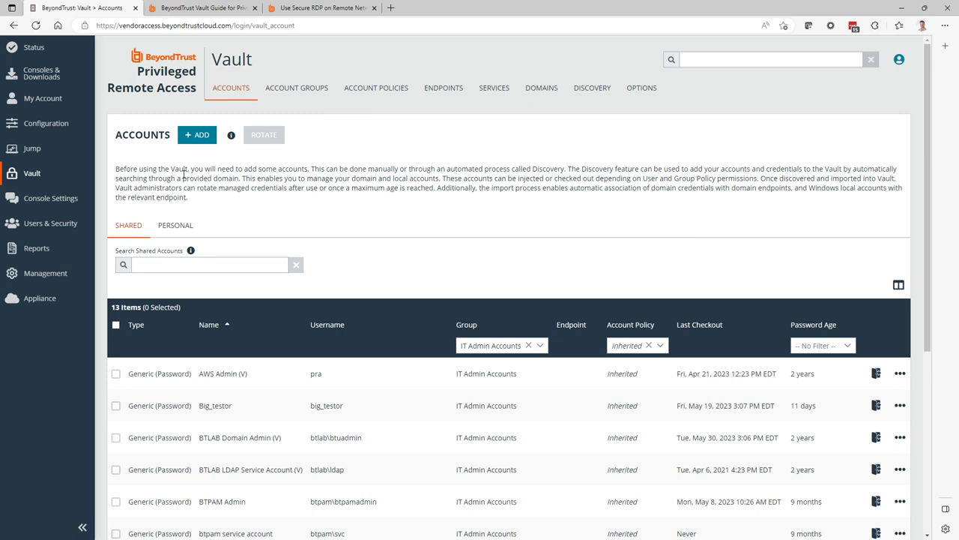
Step: Start adding a Windows Jumpoint and choose BTLAB LDAP Service Account (V) as its RDP service account
left_click(45, 151)
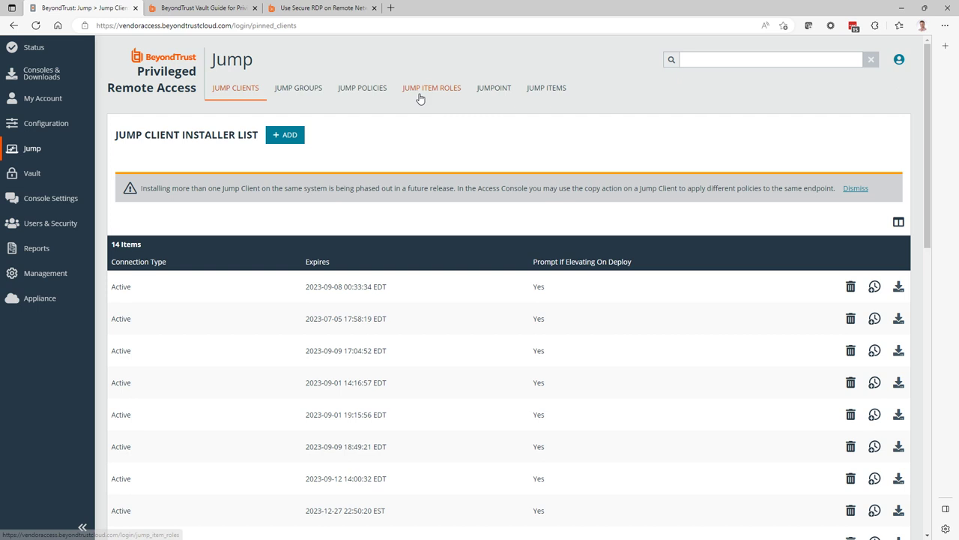
left_click(491, 91)
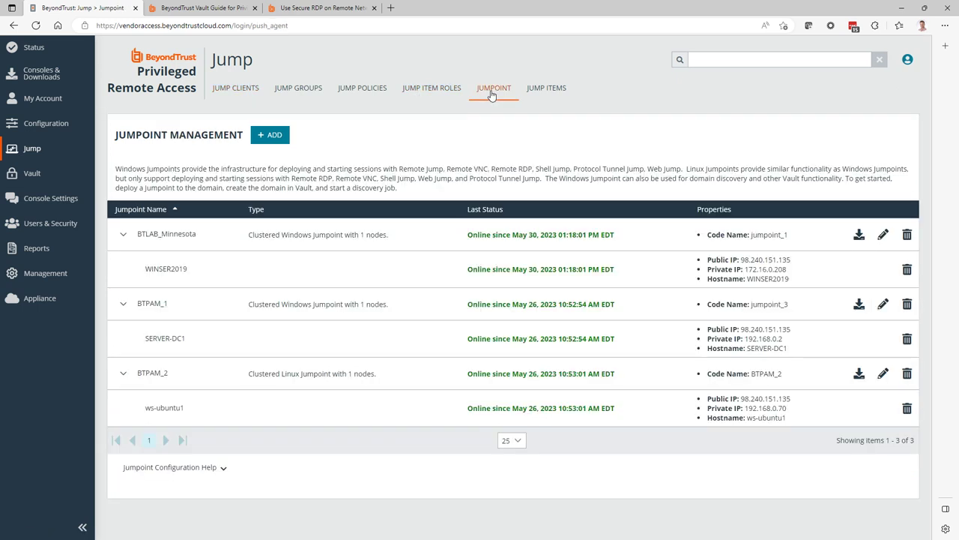
left_click(259, 138)
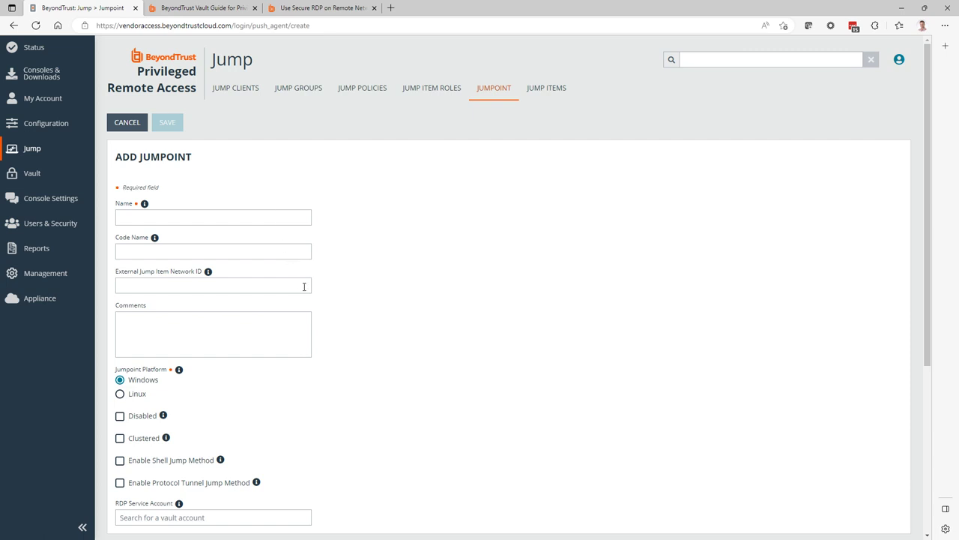
scroll(304, 291, "down", 1)
scroll(304, 291, "down", 1)
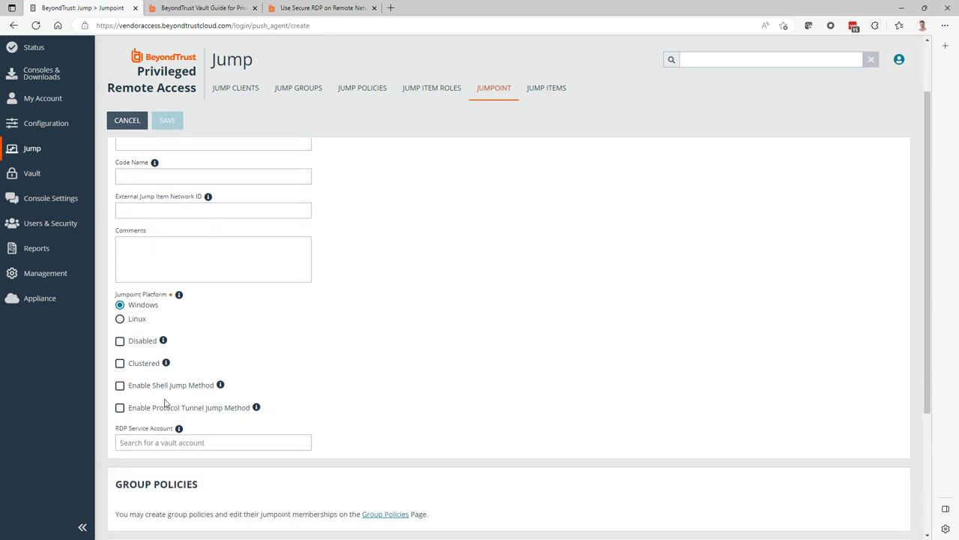
left_click(145, 443)
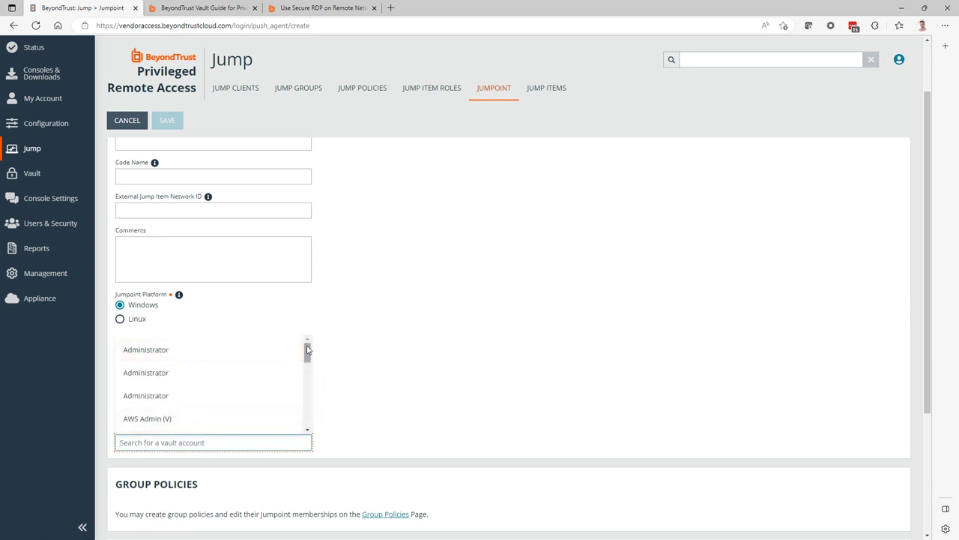
left_click_drag(307, 349, 307, 378)
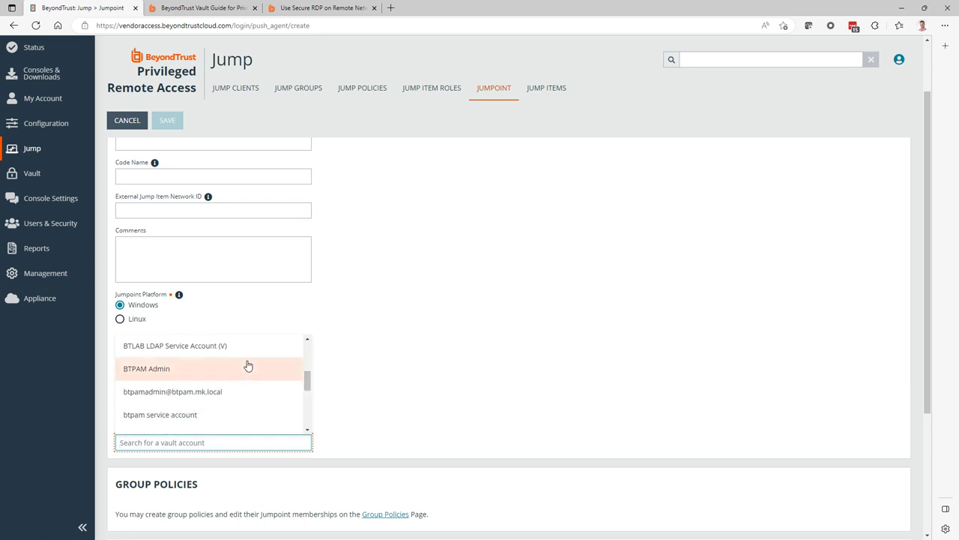
left_click(216, 347)
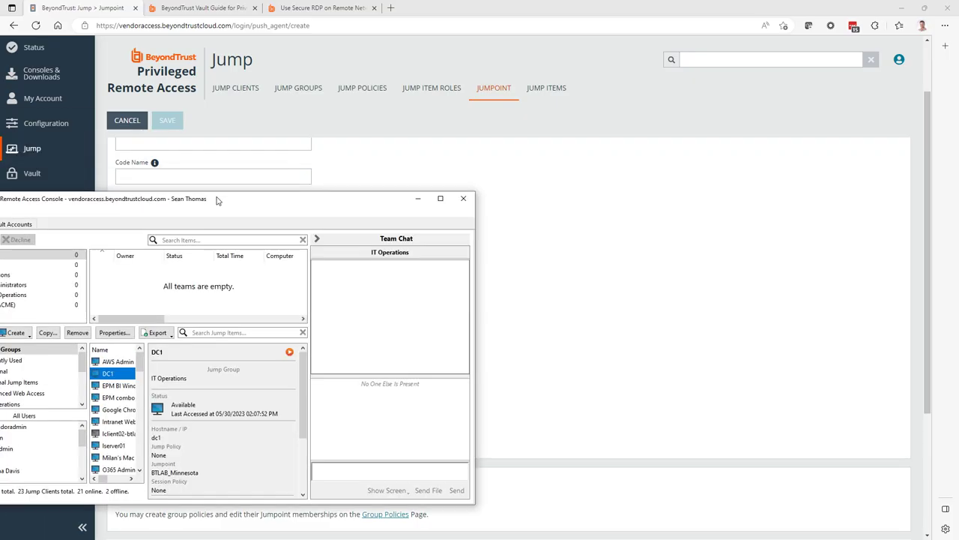
Step: Switch to the maximized Privileged Remote Access Console and inspect the DC1 Remote RDP shortcut's properties, including Session Forensics, without changing them
left_click_drag(216, 200, 480, 6)
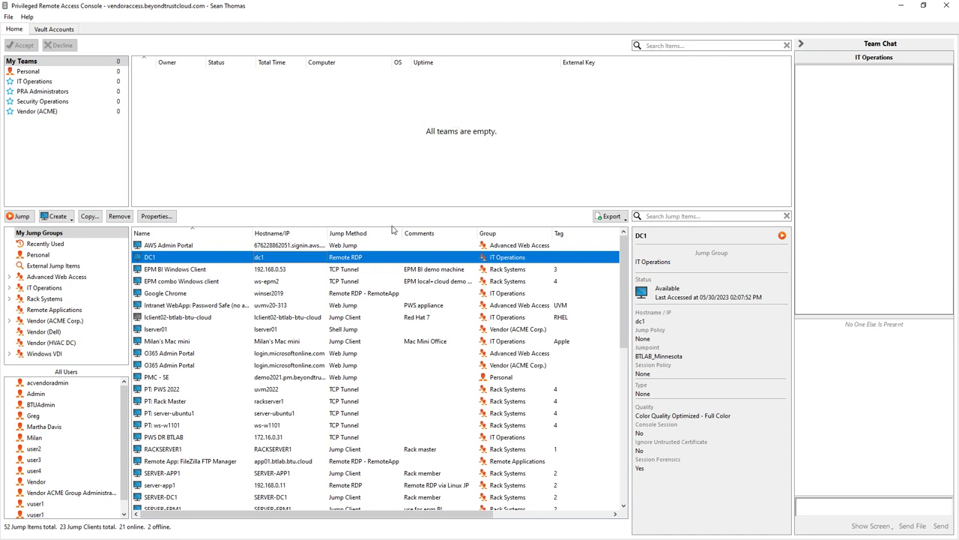
right_click(203, 257)
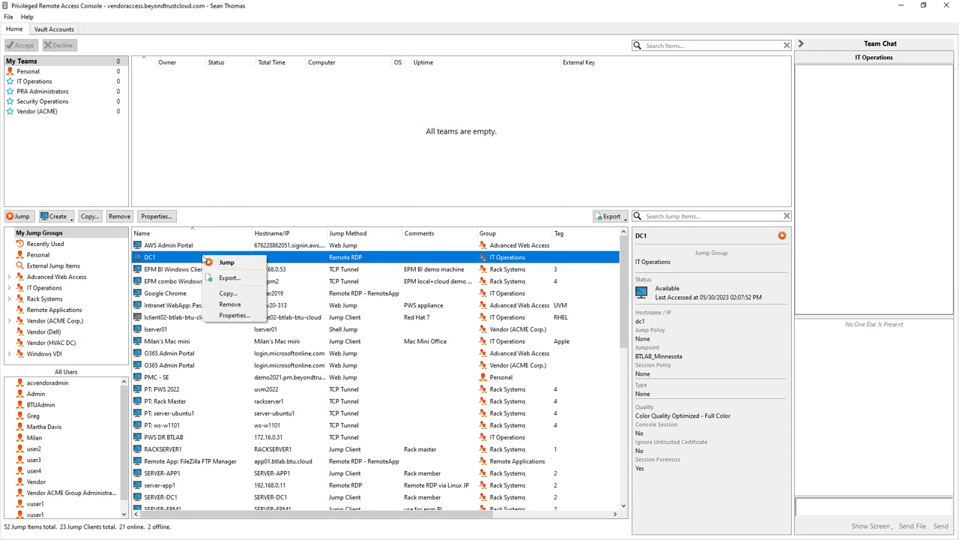
left_click(233, 316)
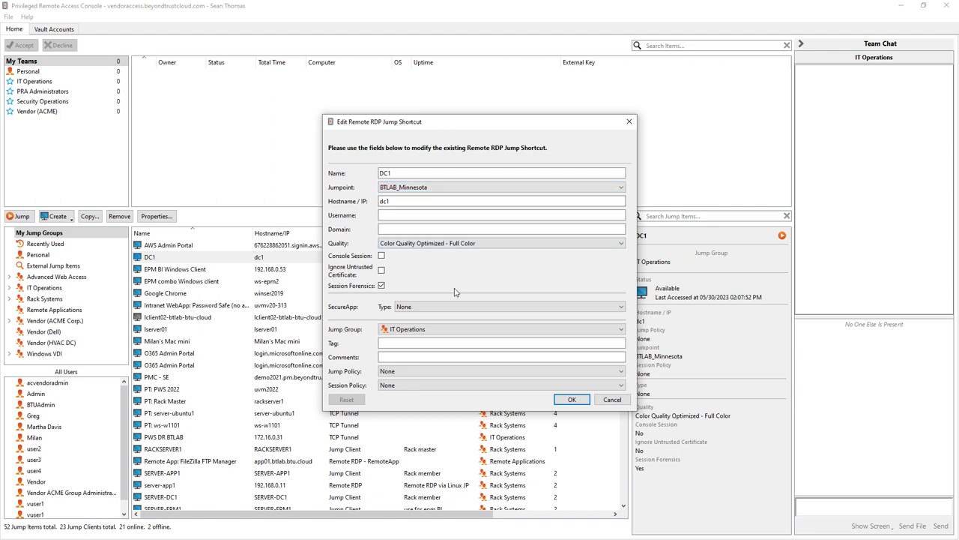
left_click(613, 399)
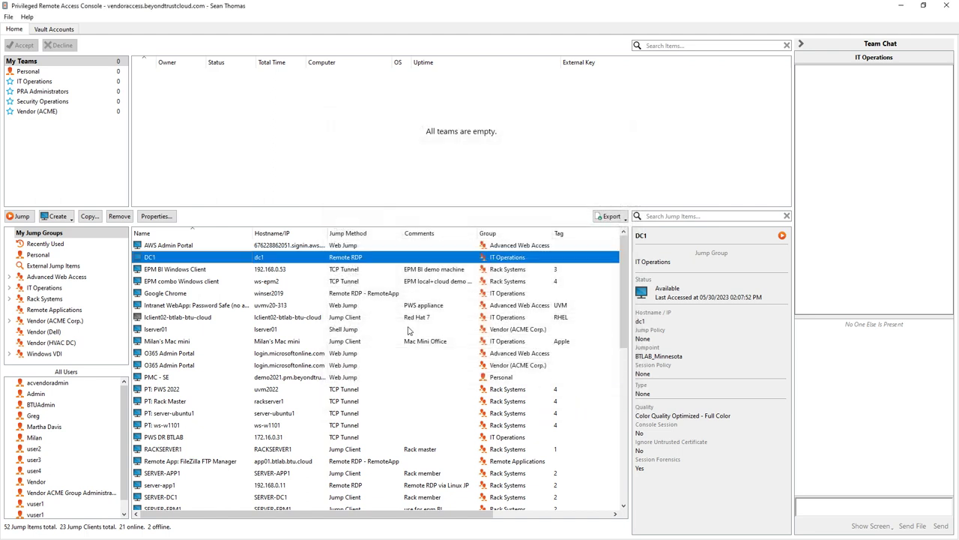
Step: Jump to DC1 with the preselected credential store account, accept the unverified server certificate, and close the session
right_click(166, 257)
left_click(188, 262)
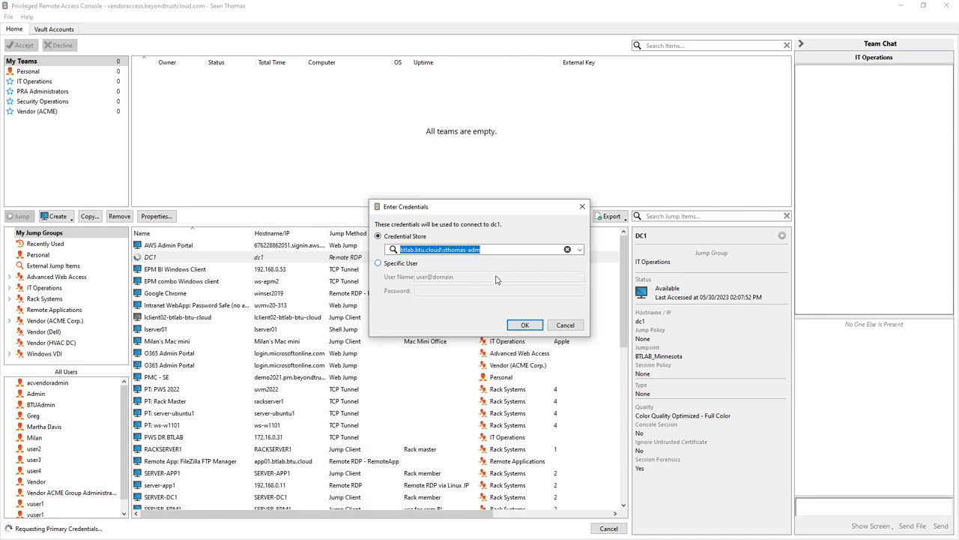
left_click(530, 330)
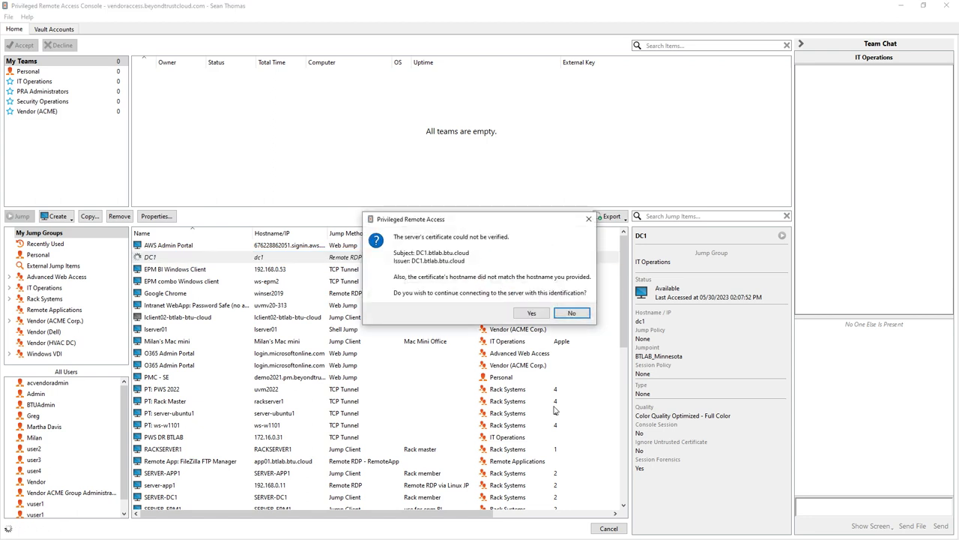
left_click(532, 314)
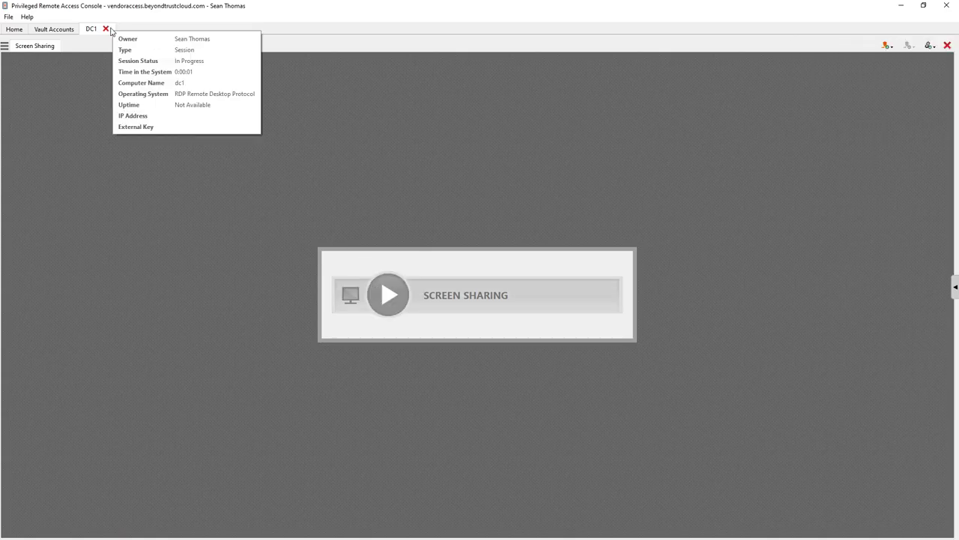
left_click(106, 29)
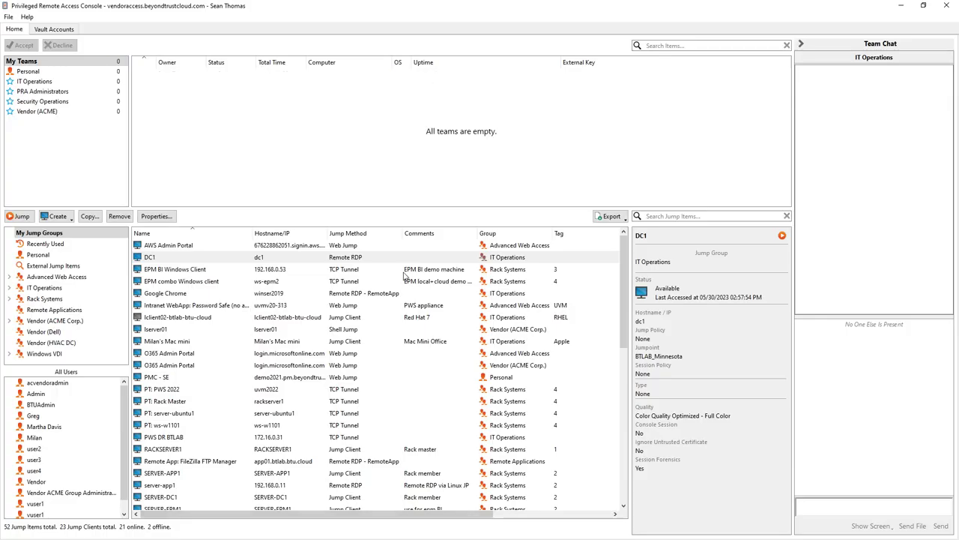
Step: Return to the Privileged Remote Access web administration site and open the Configuration options
left_click(903, 6)
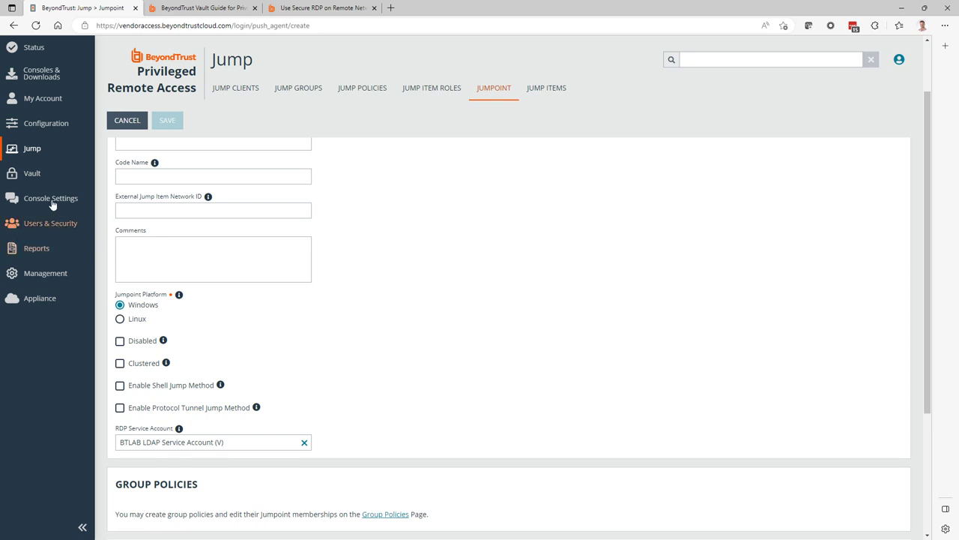
left_click(44, 126)
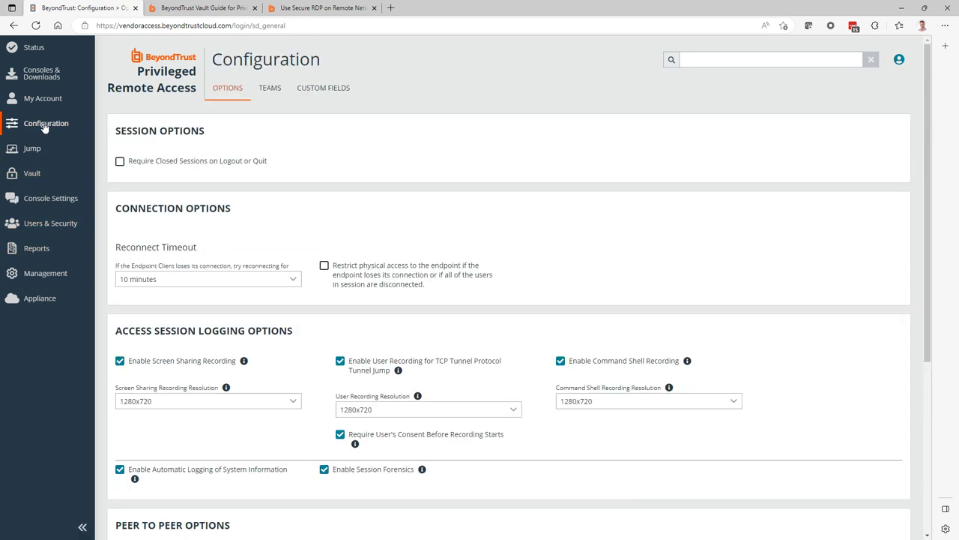